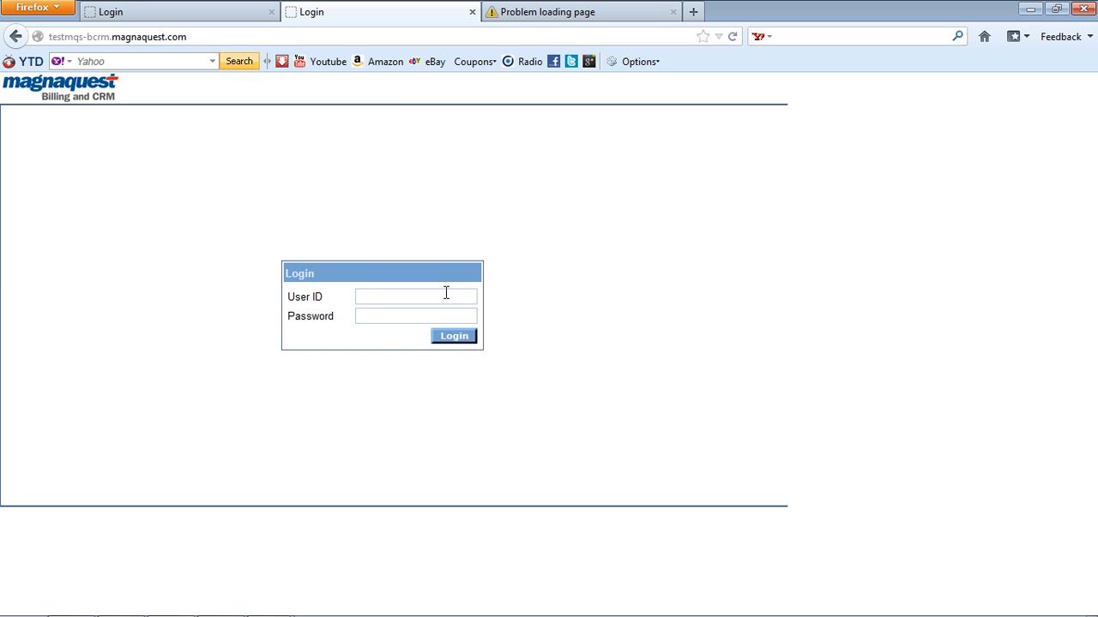
Step: Sign in with user ID SYSADMIN and the administrator password
key(Caps_Lock)
click(446, 294)
text(SYSADMIN)
key(Tab)
text(********)
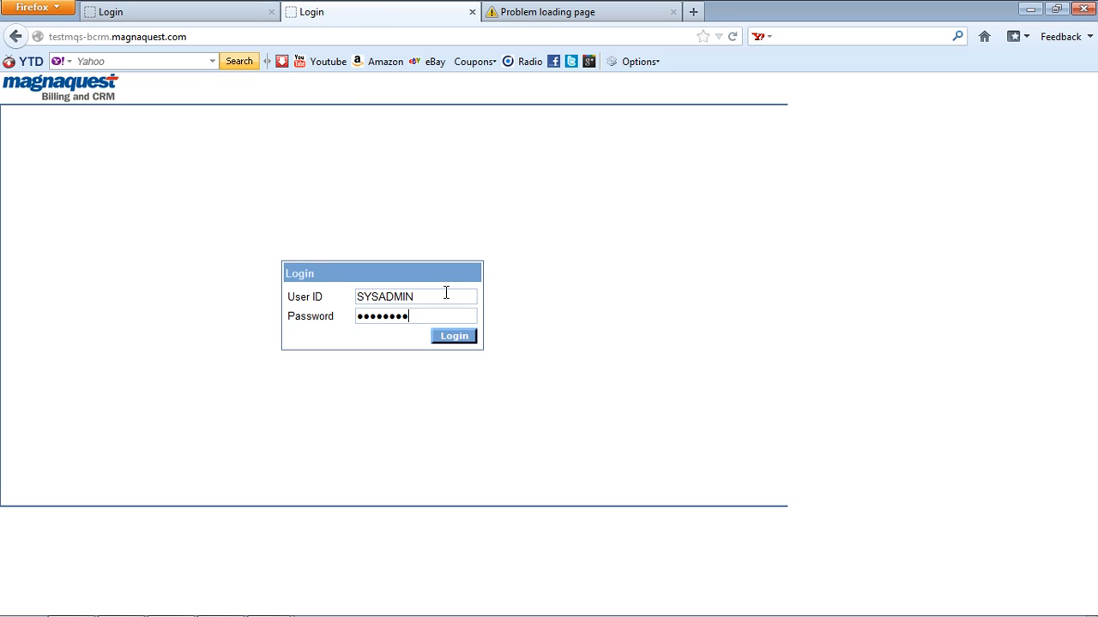
key(Return)
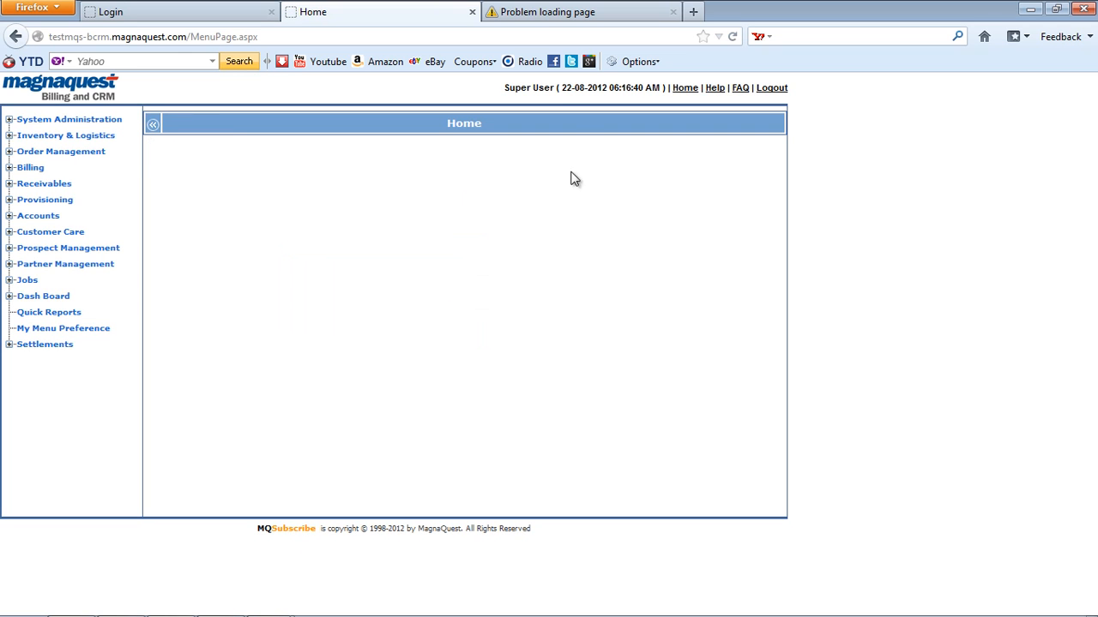
Step: Highlight the main menu sections on the Home page, then clear the highlights
drag(544, 89, 514, 94)
click(445, 151)
drag(118, 353, 94, 347)
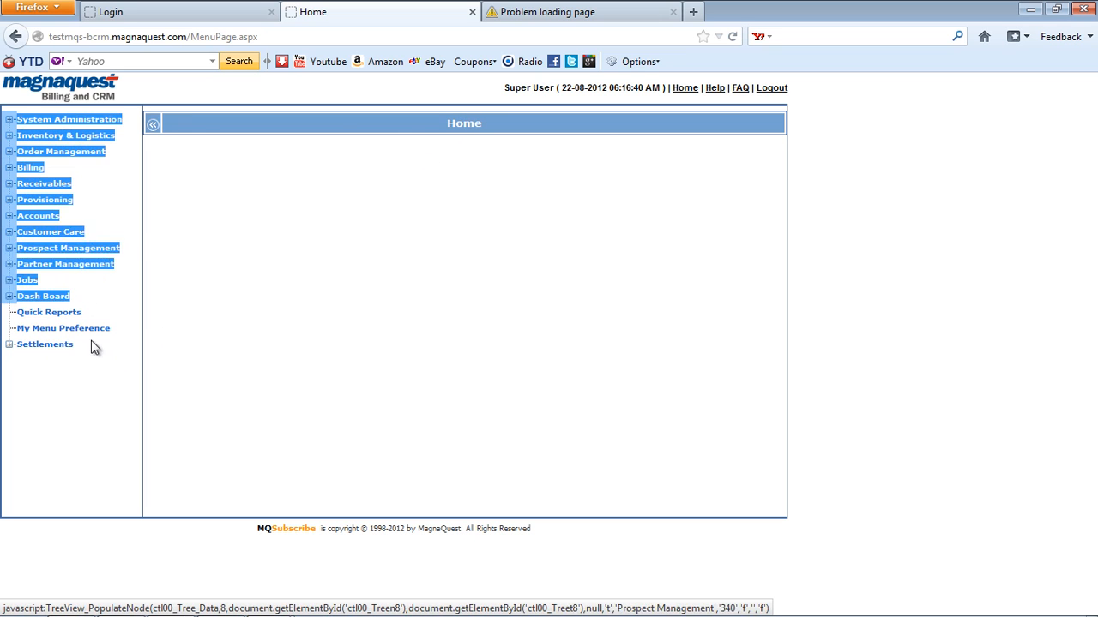
click(93, 363)
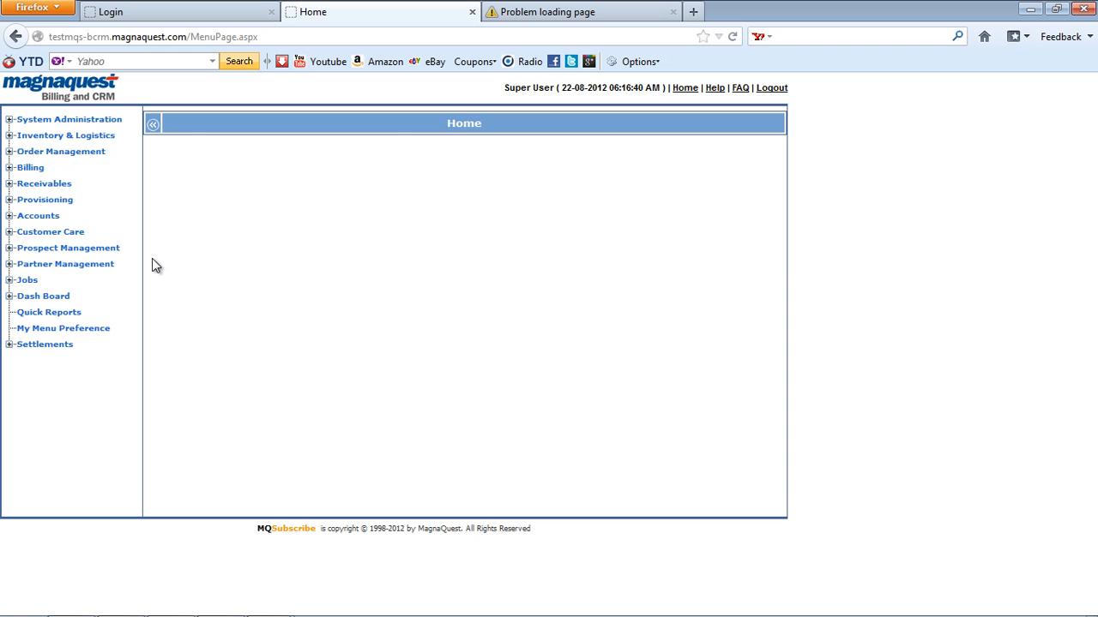
Step: Open Customer Registration with New unticked and load the SouthTel Group customer by its customer number
click(96, 154)
click(87, 183)
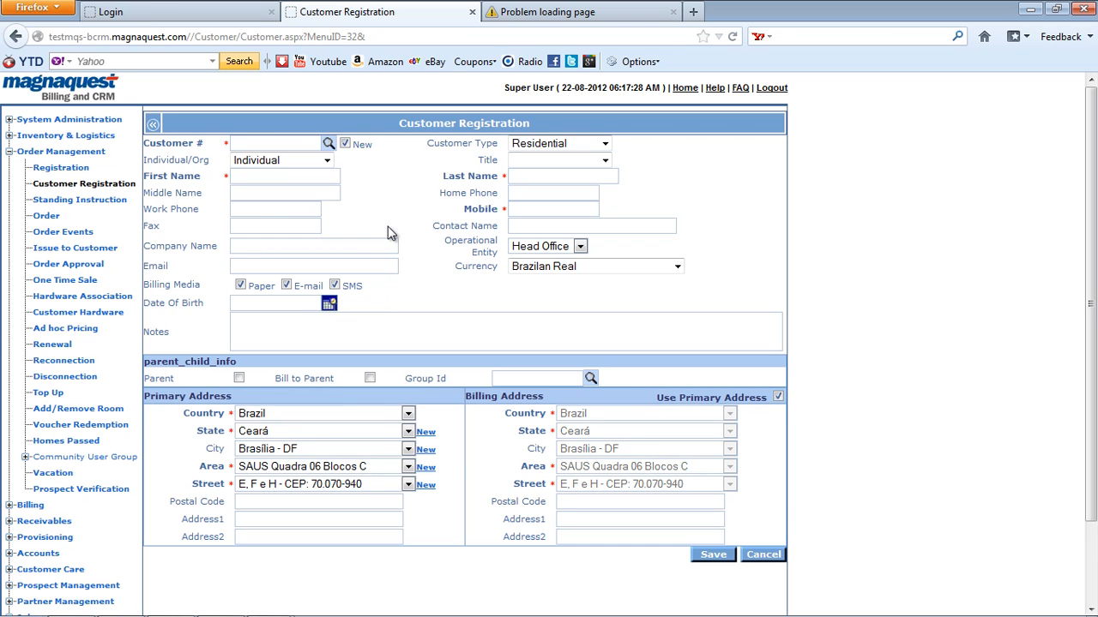
click(344, 144)
text(6249)
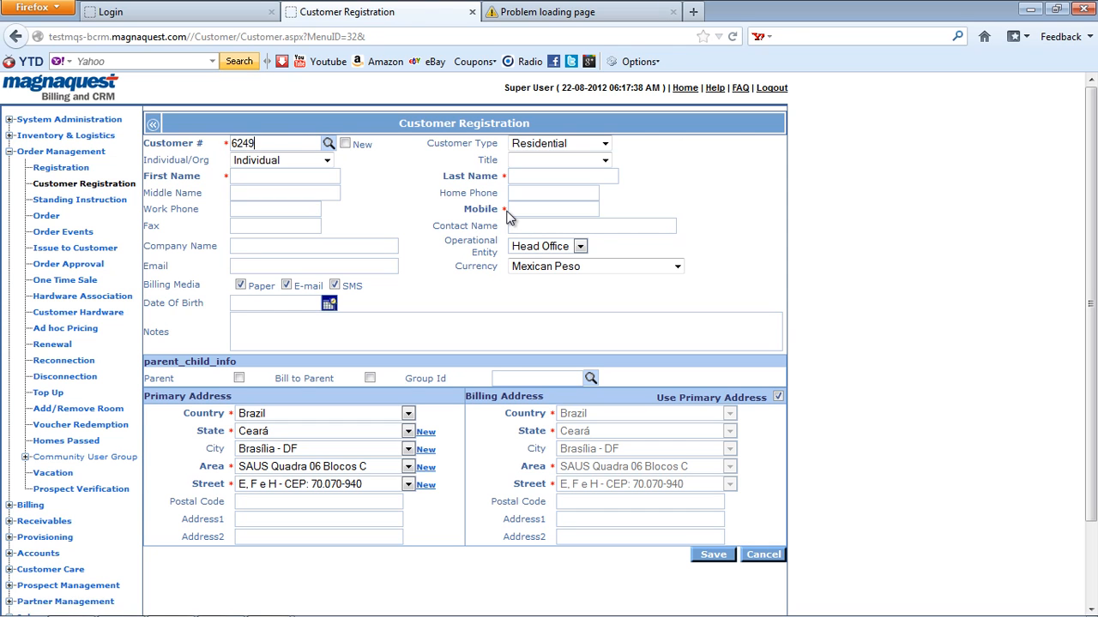
key(Return)
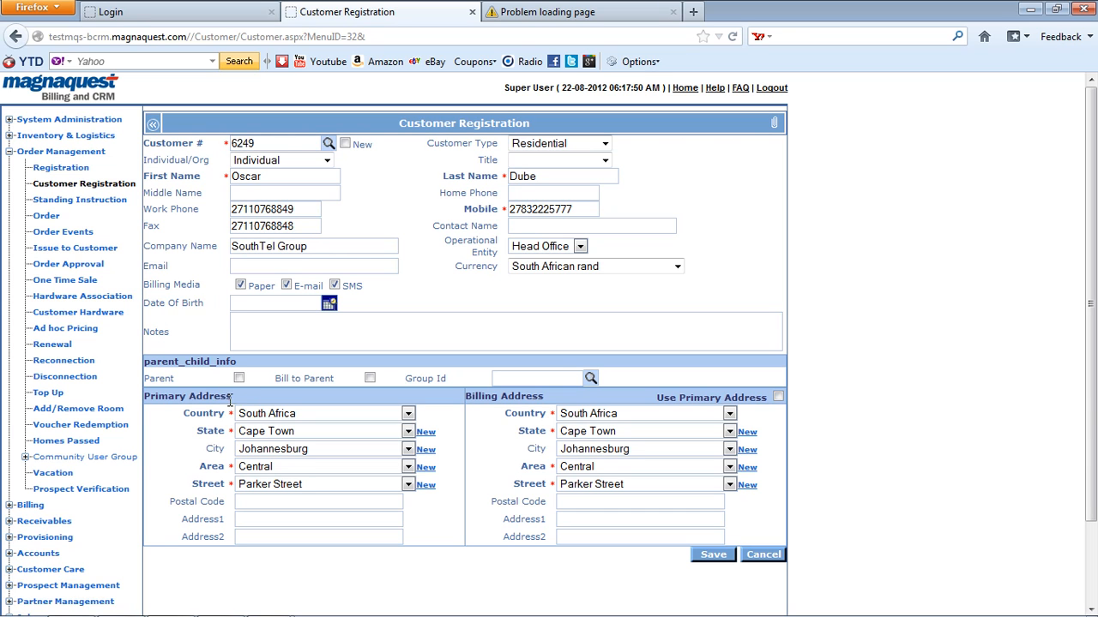
drag(232, 396, 157, 396)
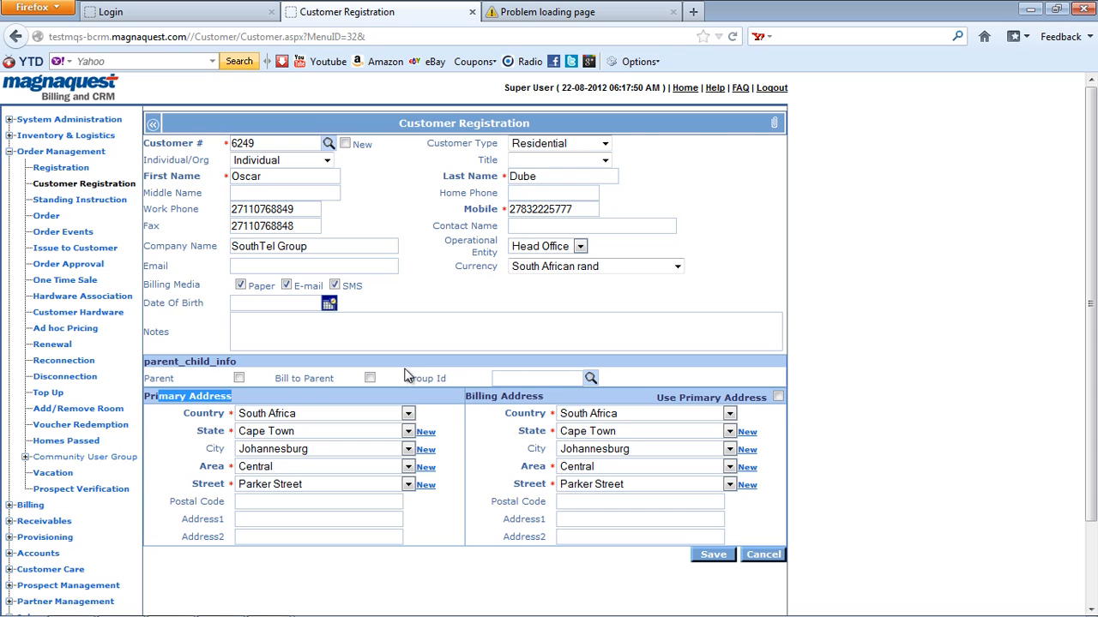
click(507, 309)
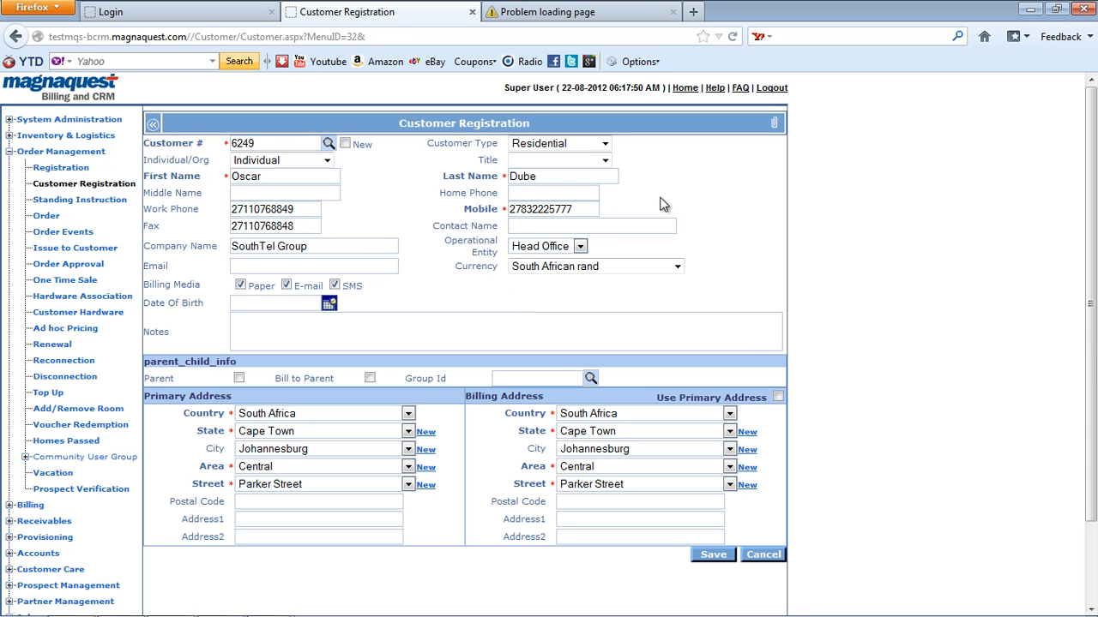
click(774, 124)
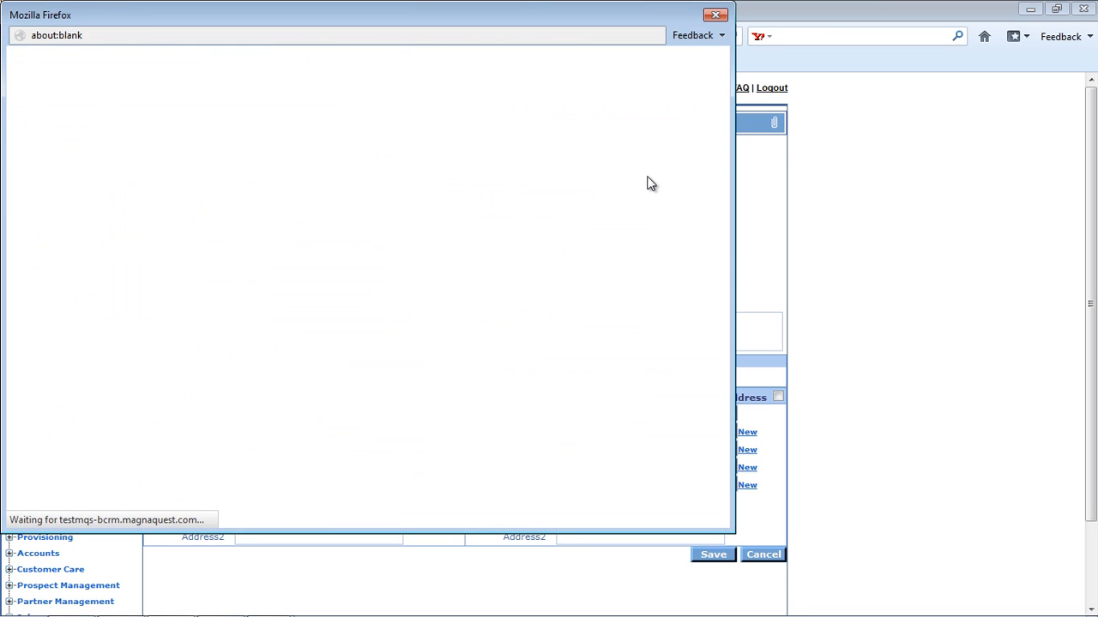
click(718, 16)
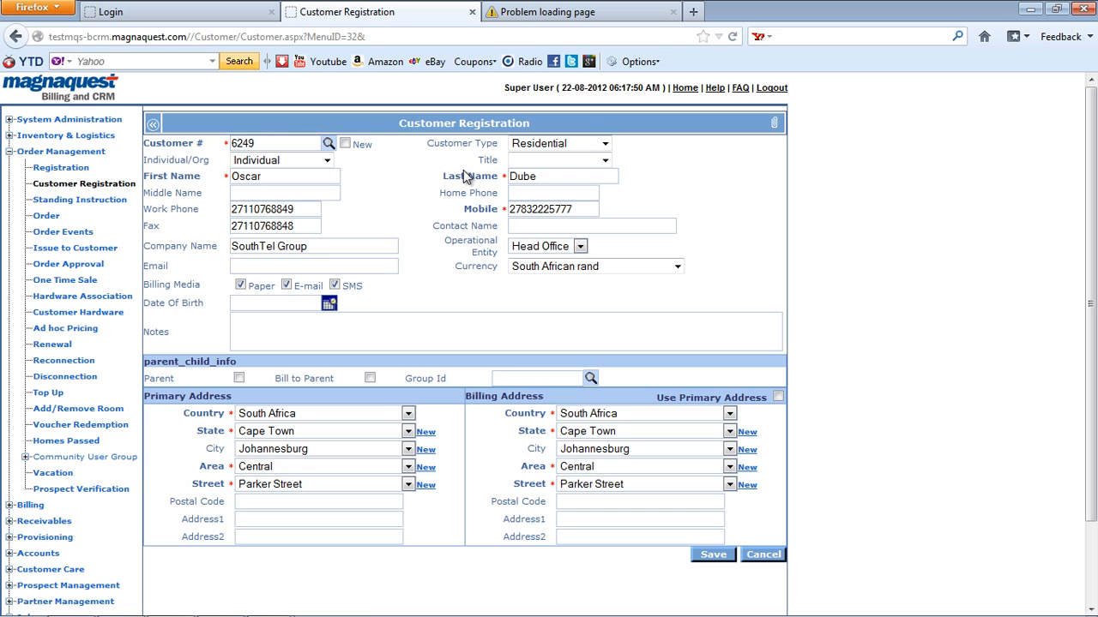
Step: Open the Service Order page and load the customer's order by correcting the customer number
click(47, 217)
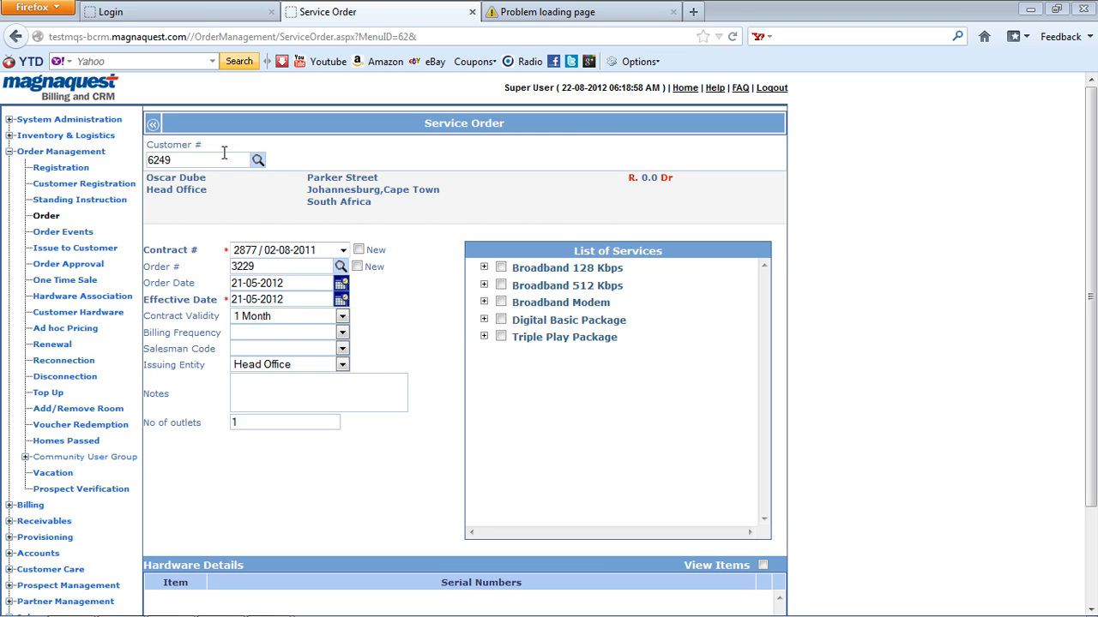
key(BackSpace)
key(BackSpace)
key(BackSpace)
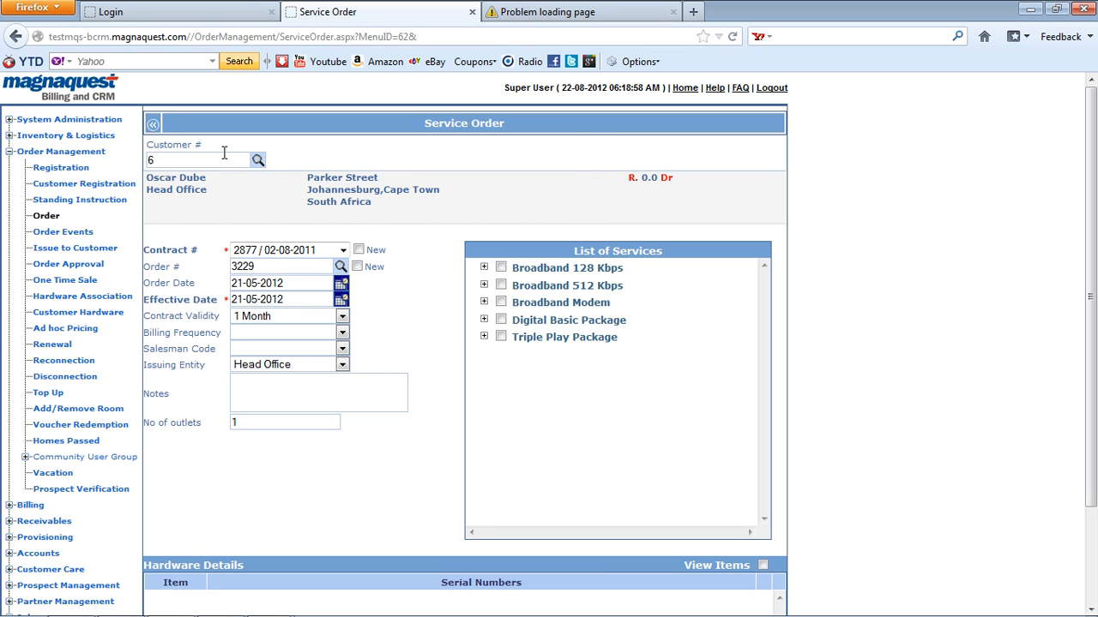
text(429)
key(Tab)
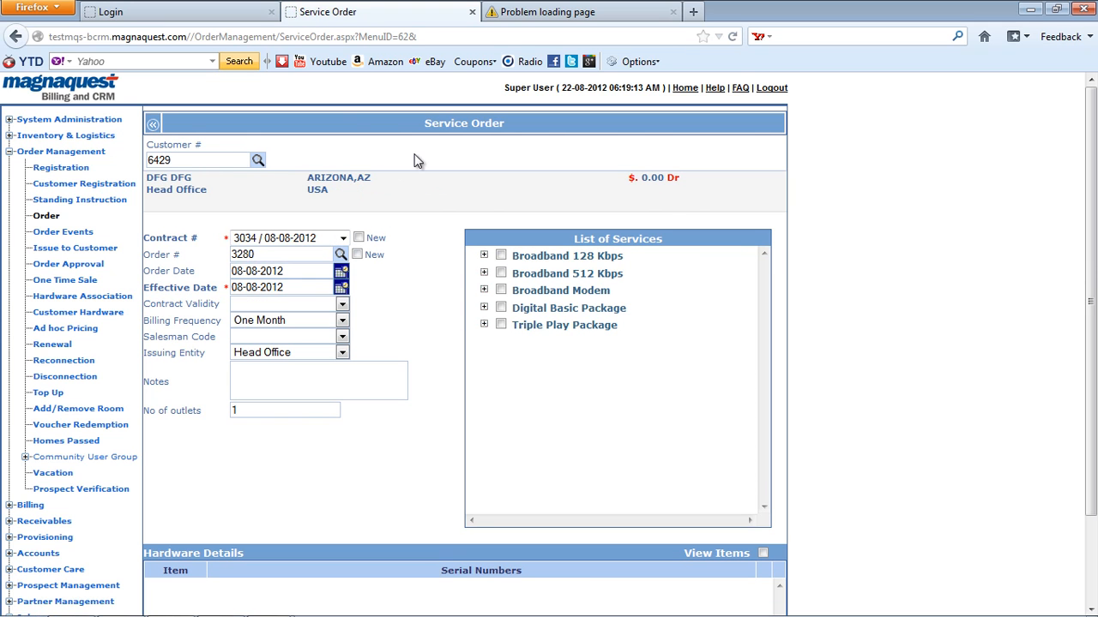
click(195, 158)
key(shift+Left)
key(shift+Left)
key(shift+Left)
text(249)
key(Tab)
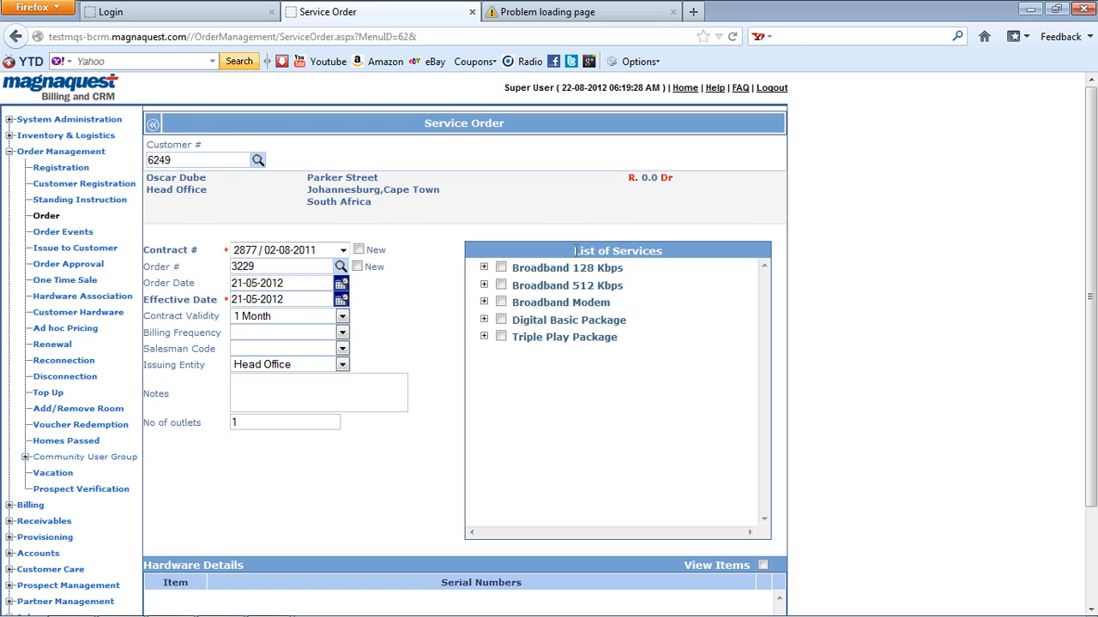
Step: Point out the List of Services and balance, then expand Broadband 128 Kbps to its 128 KBPS BB SERVICE
drag(590, 251, 767, 255)
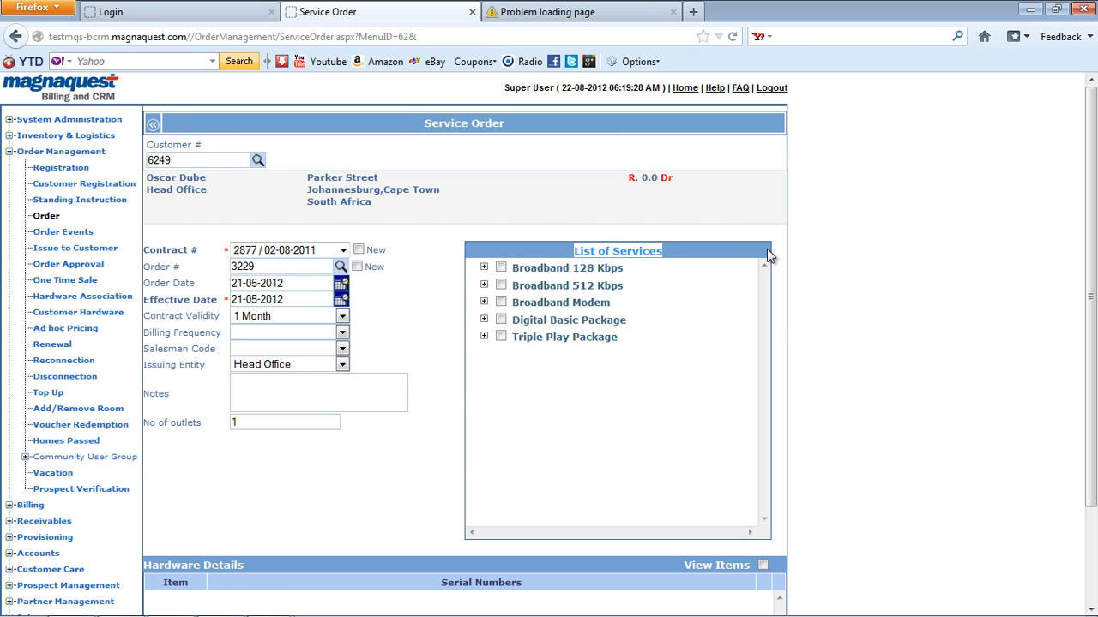
click(632, 179)
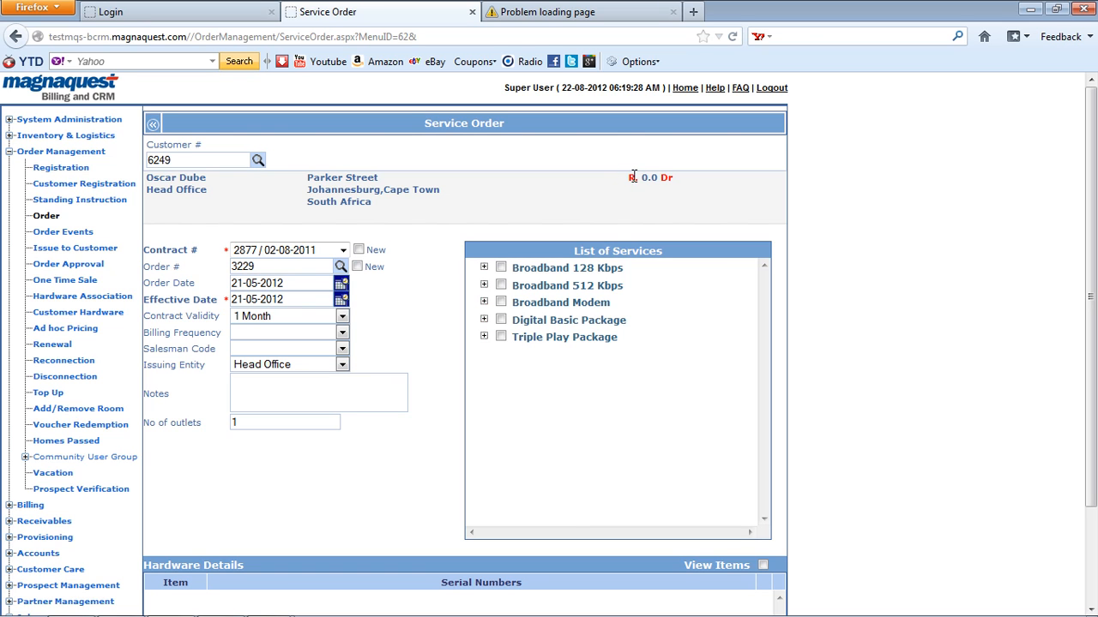
drag(627, 180, 673, 180)
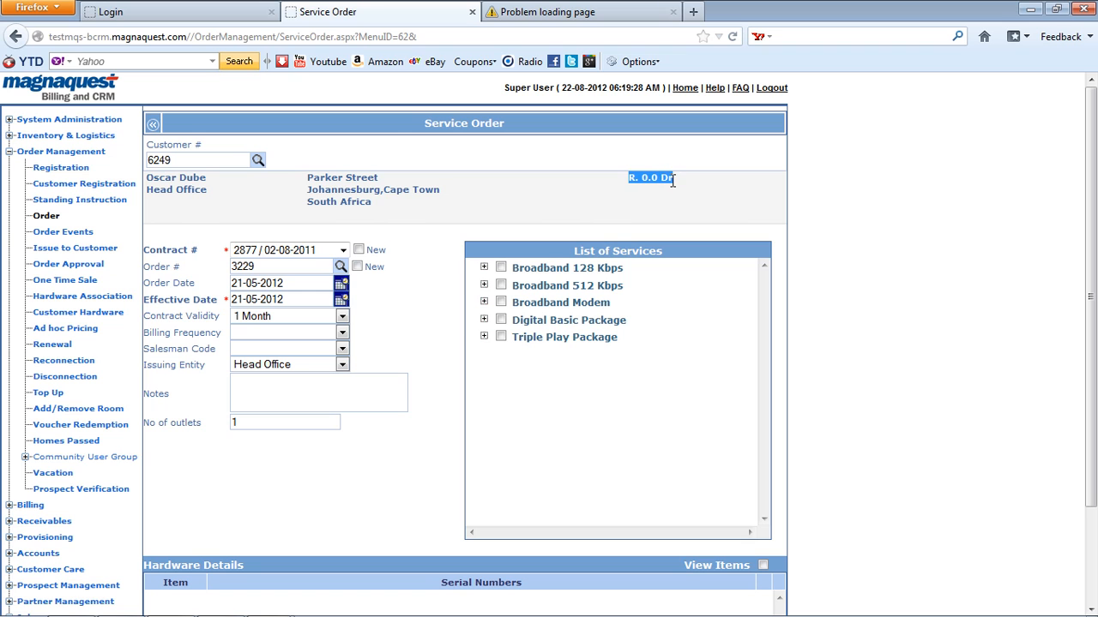
click(615, 179)
click(484, 269)
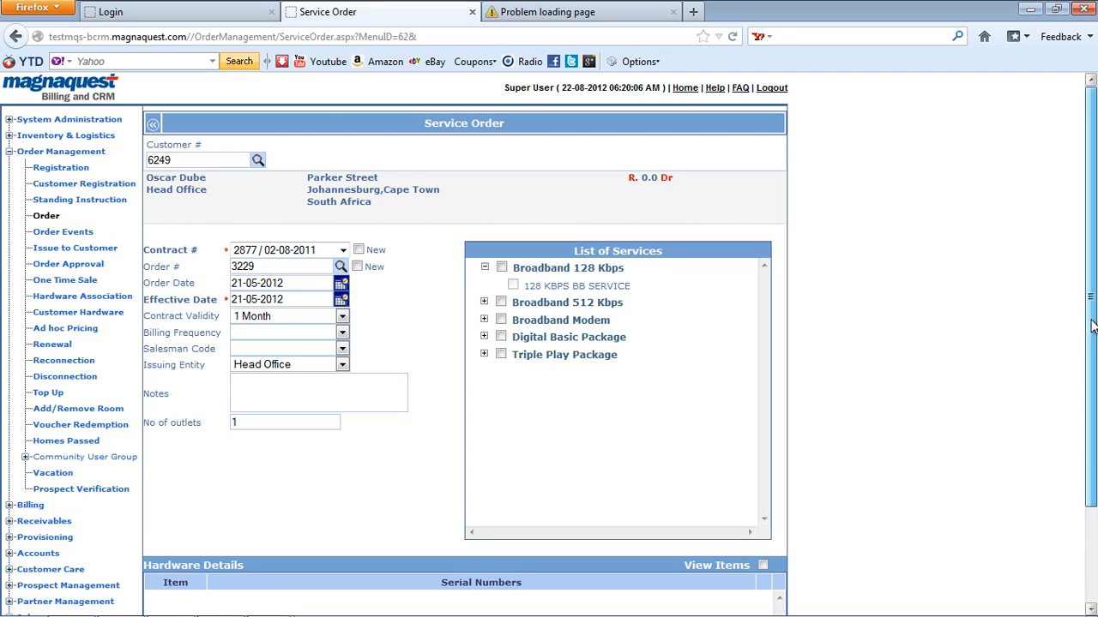
scroll(1093, 326, down, 2)
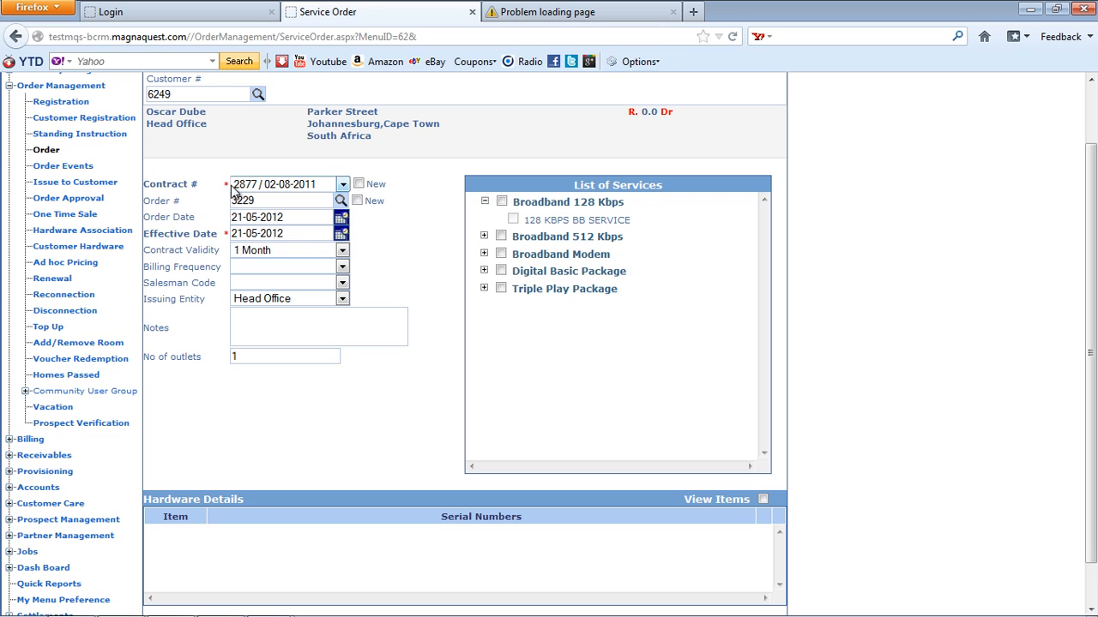
Step: Open the New Bill page from the Billing section
click(102, 88)
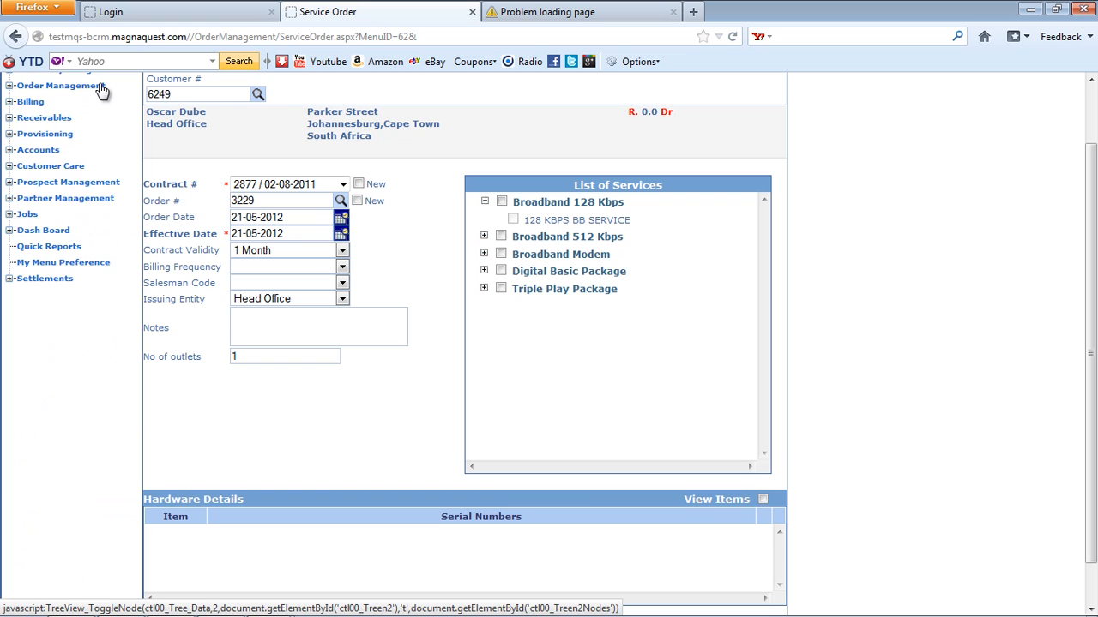
click(31, 102)
click(50, 133)
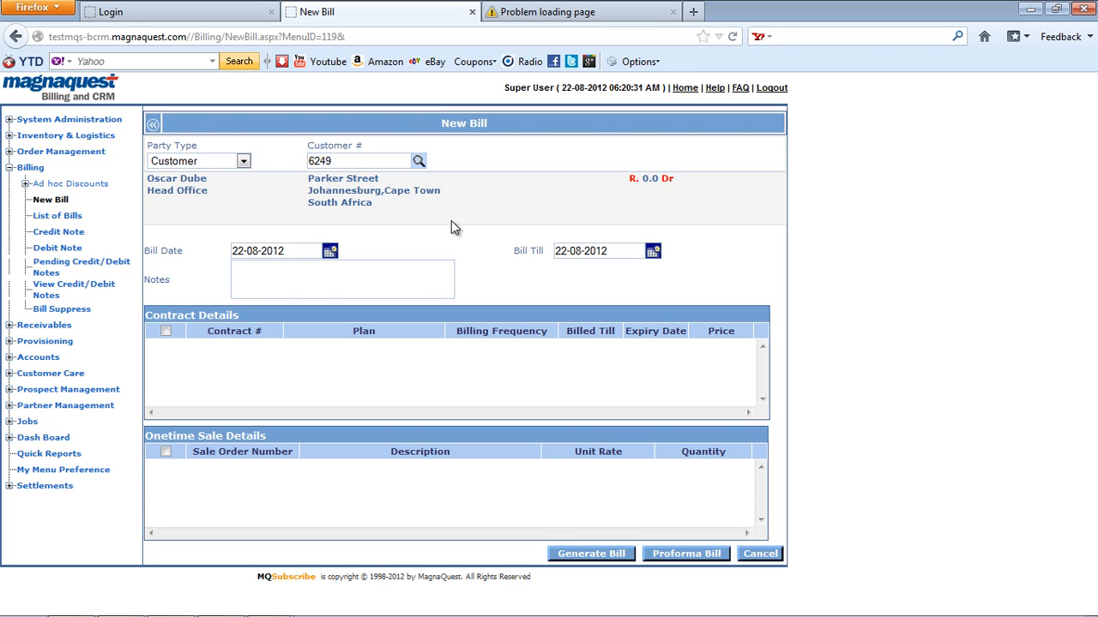
click(34, 168)
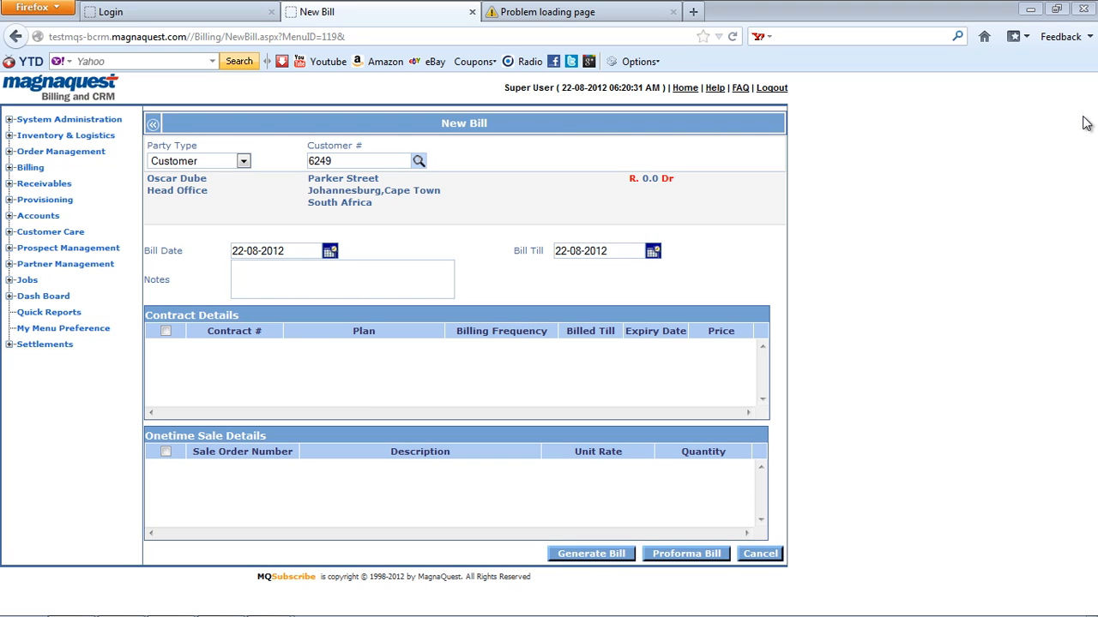
Step: Load the correct customer by number and tick its Broadband 512 Kbps contract priced 1,510.00
click(379, 158)
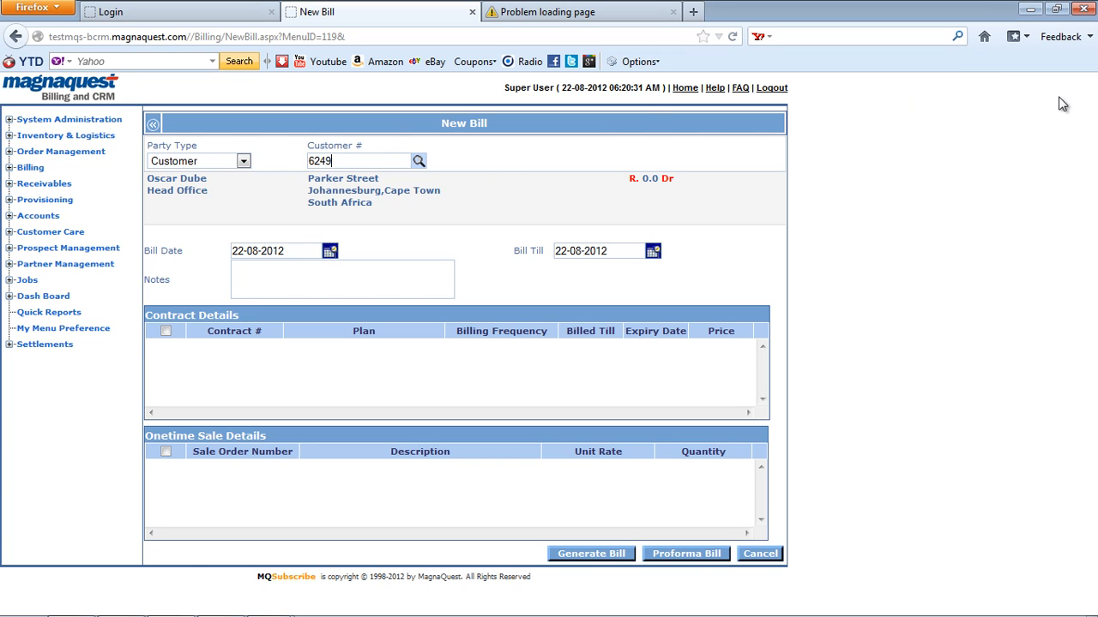
click(388, 160)
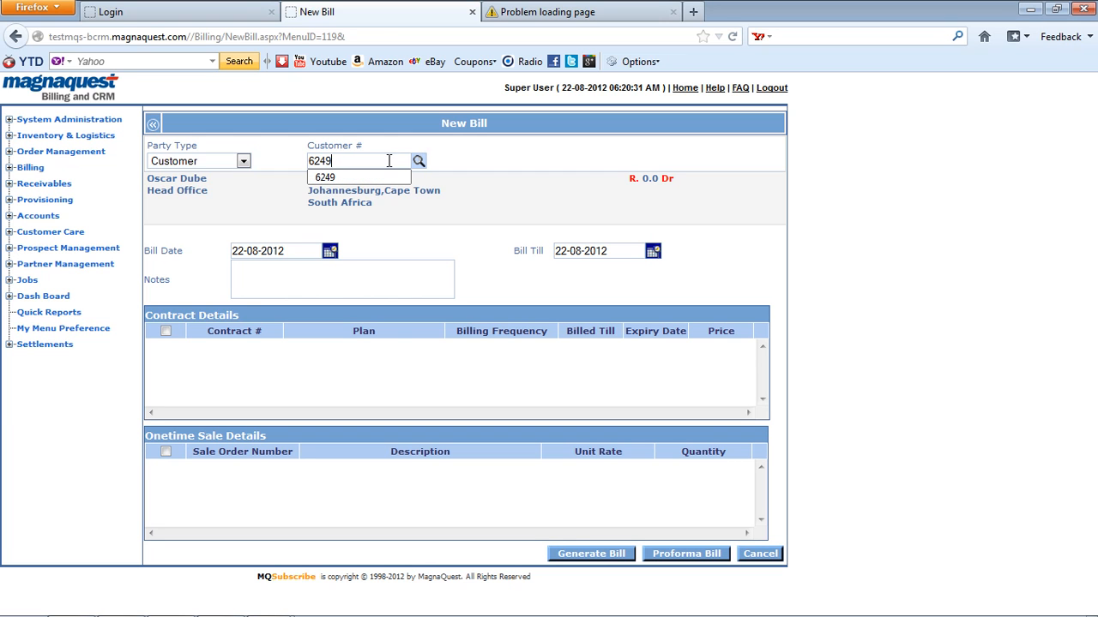
key(BackSpace)
key(BackSpace)
text(94)
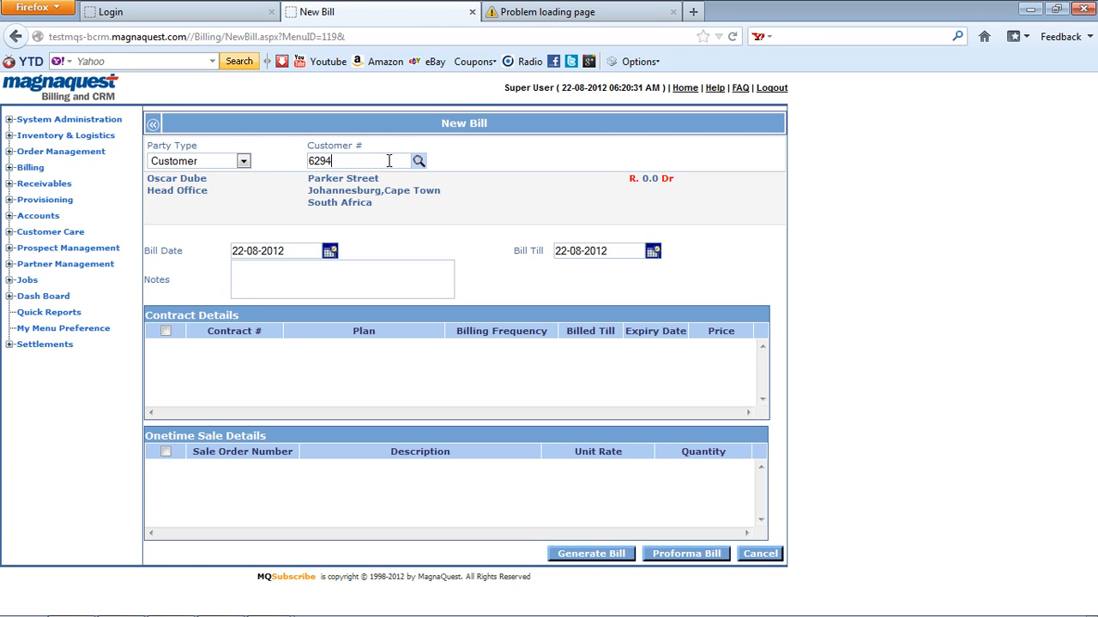
key(Tab)
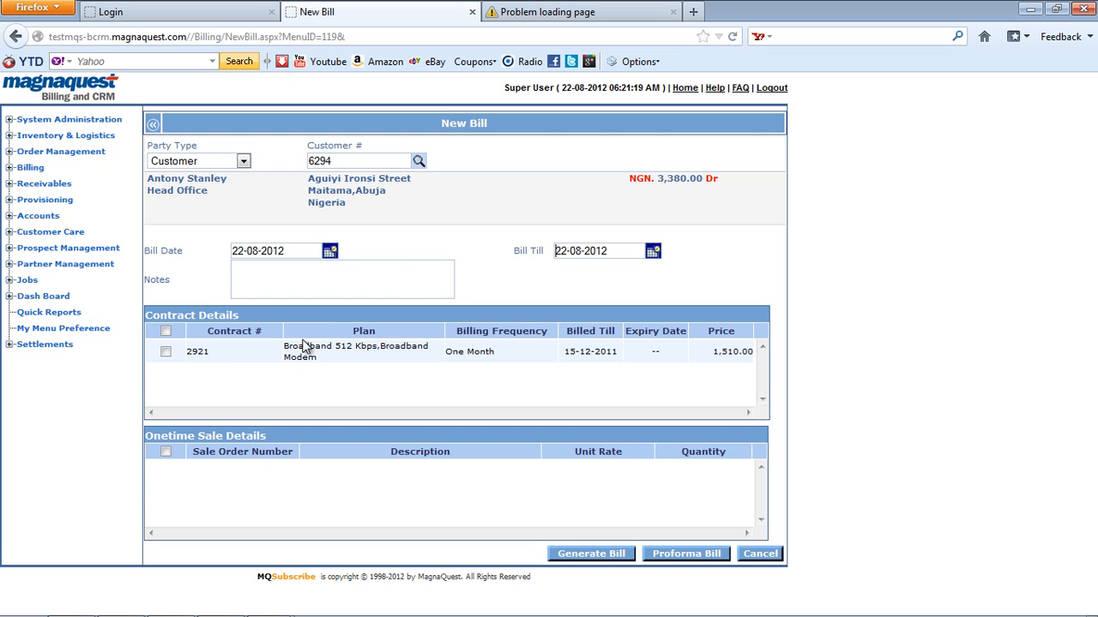
click(166, 330)
Step: Open Provisioning Setup to view the customer's Broadband 512 Kbps provisioning parameters
click(63, 206)
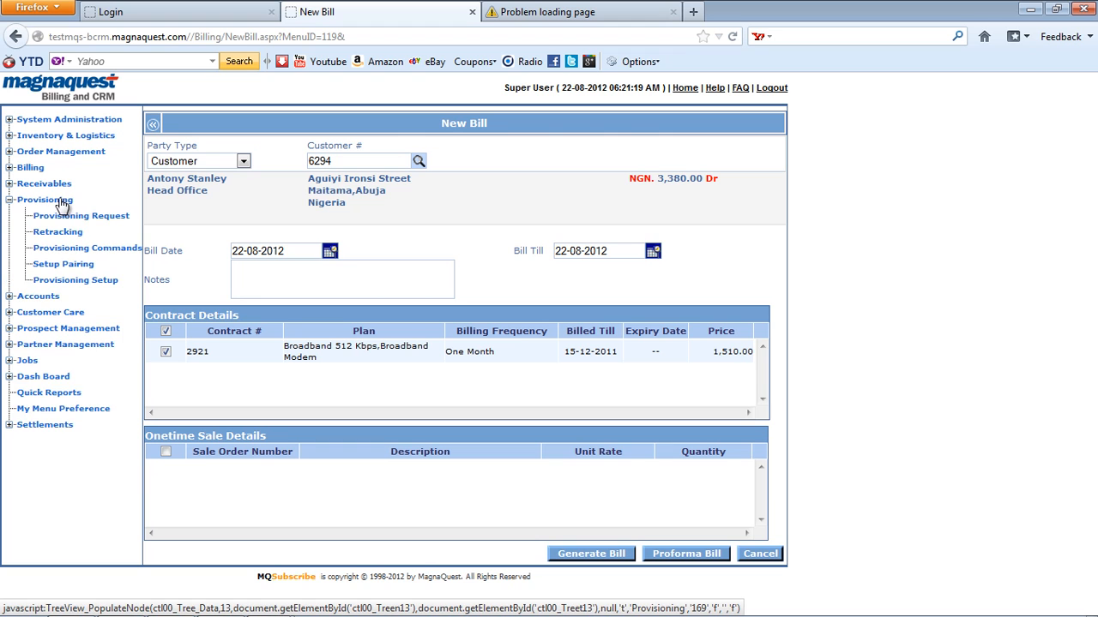
click(84, 283)
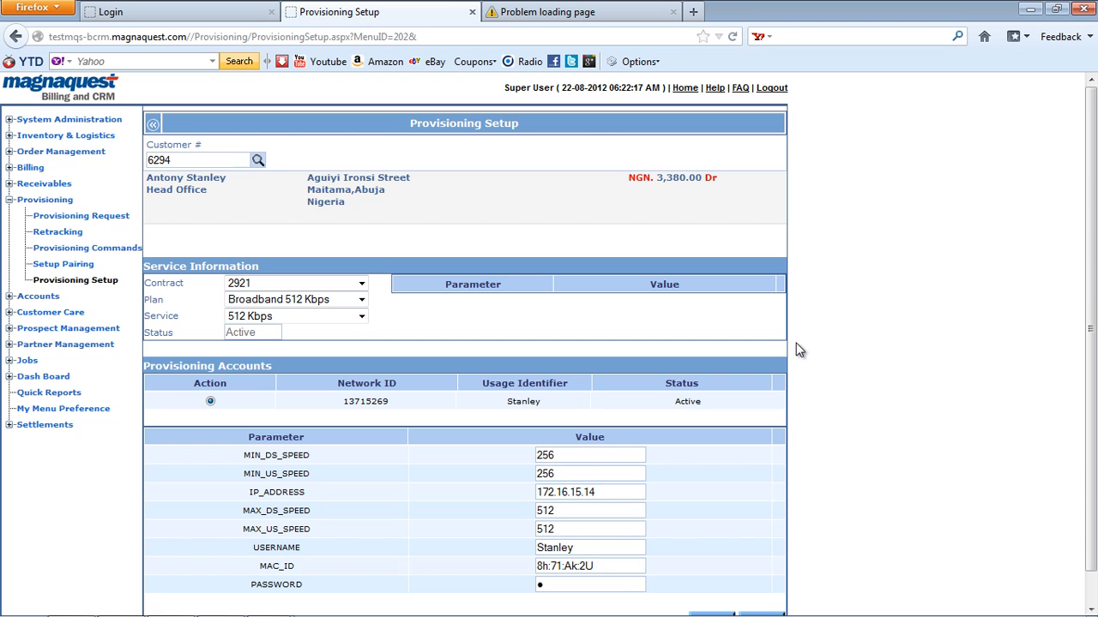
drag(1094, 289, 1095, 323)
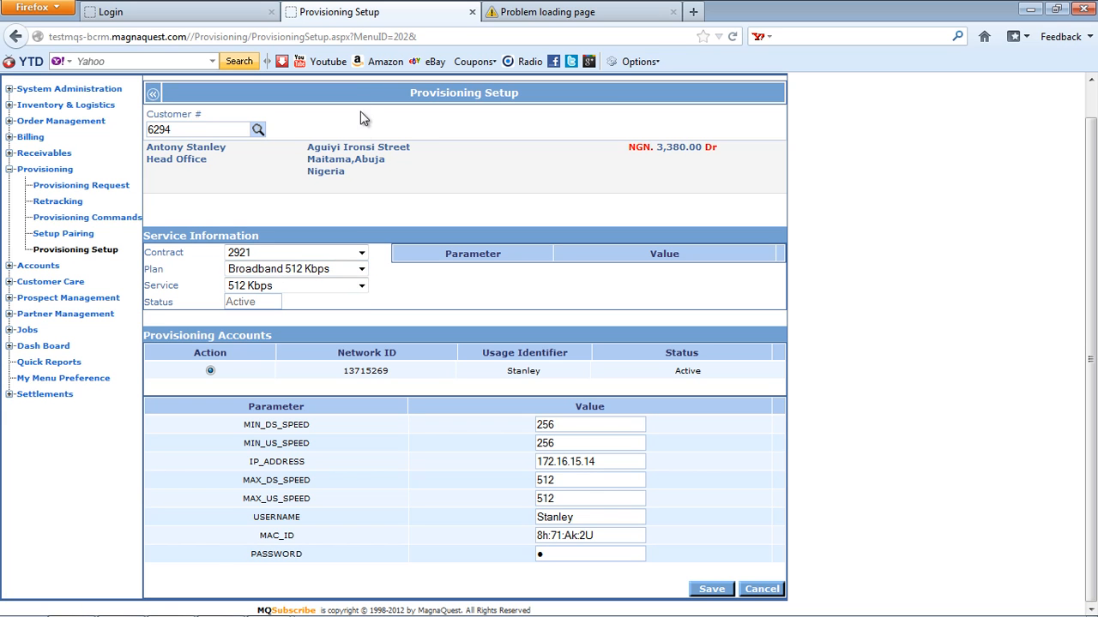
drag(1092, 300, 1092, 276)
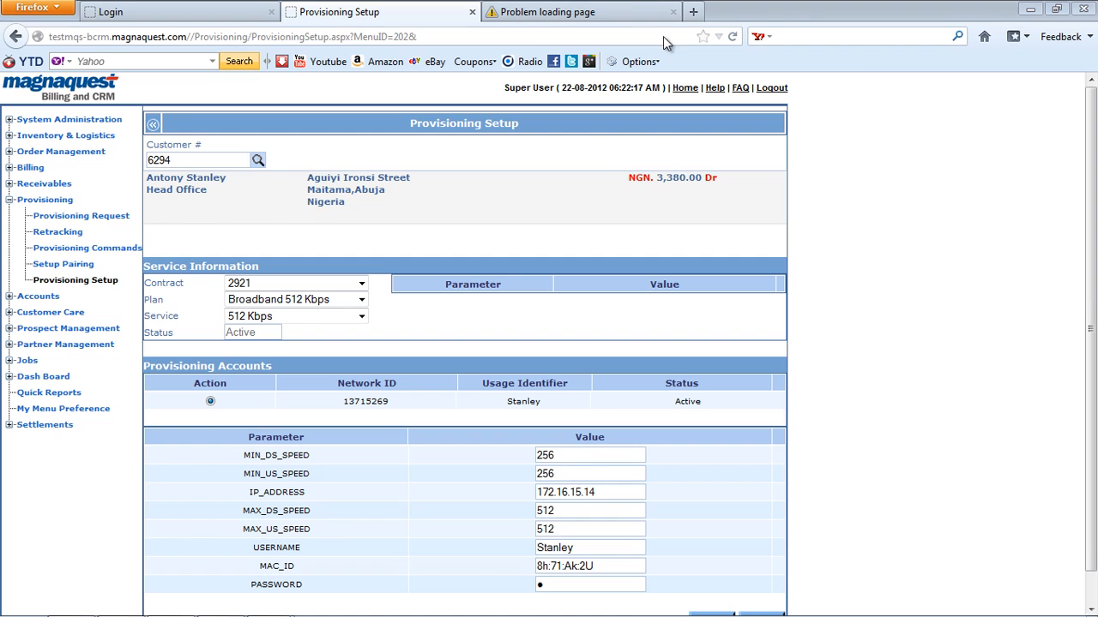
click(632, 7)
Step: Reload the MQNsure login page and sign in as lowercase admin with the account password
click(257, 37)
key(Return)
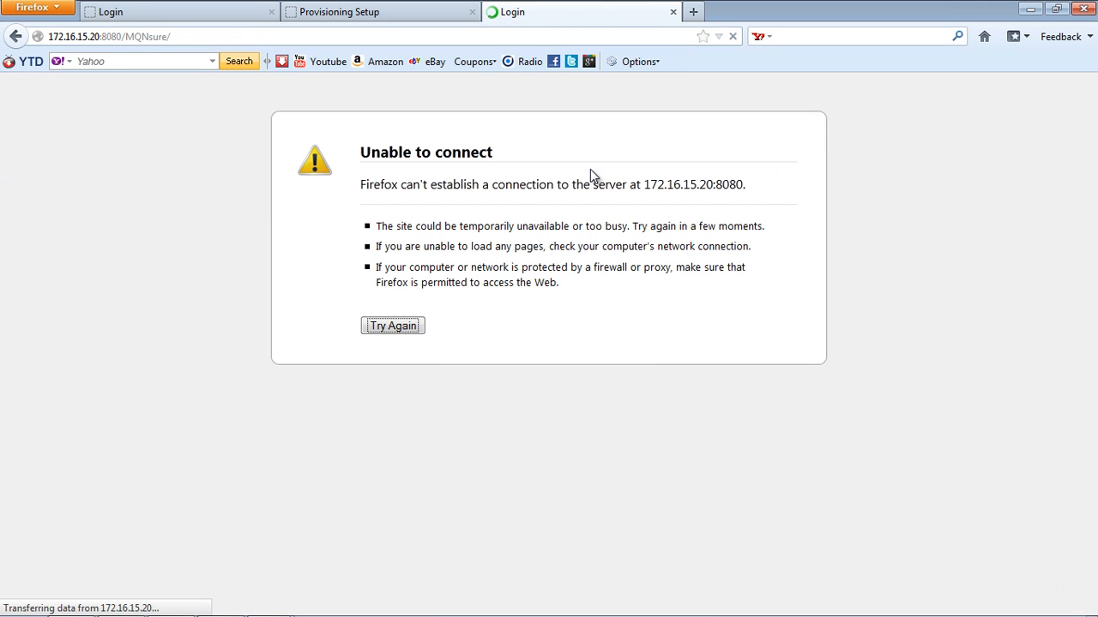
text(ADMIN)
key(Caps_Lock)
key(BackSpace)
key(BackSpace)
key(BackSpace)
key(BackSpace)
key(BackSpace)
text(admin)
key(Tab)
text(admin)
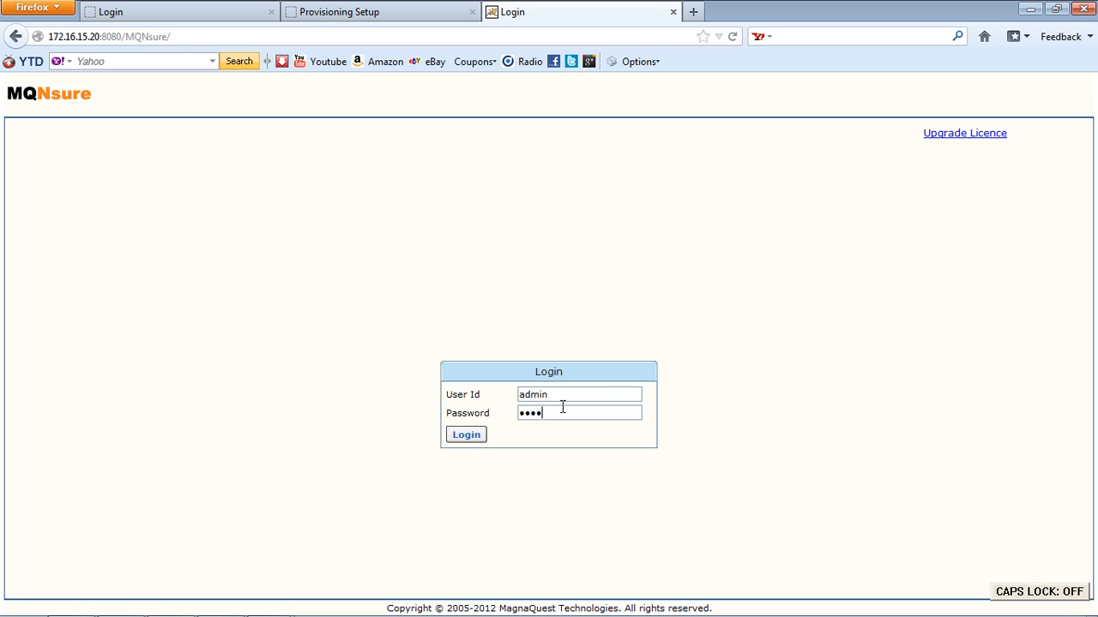
text(123)
key(Return)
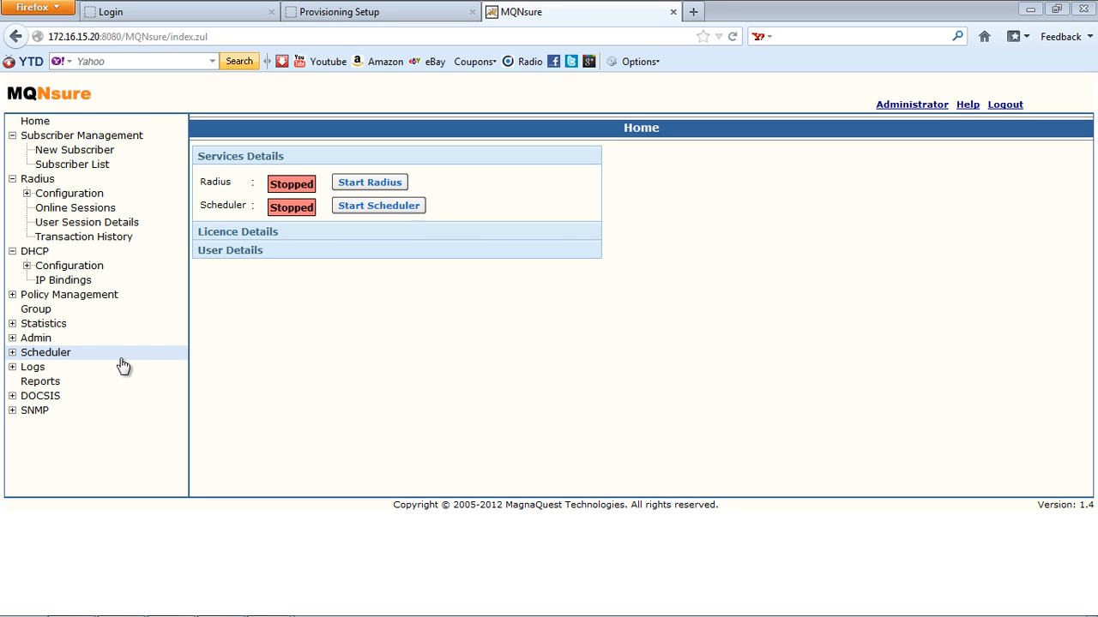
Step: Open the Night Bird Plan policy rule and set its upload QoS to 512kbps
click(12, 294)
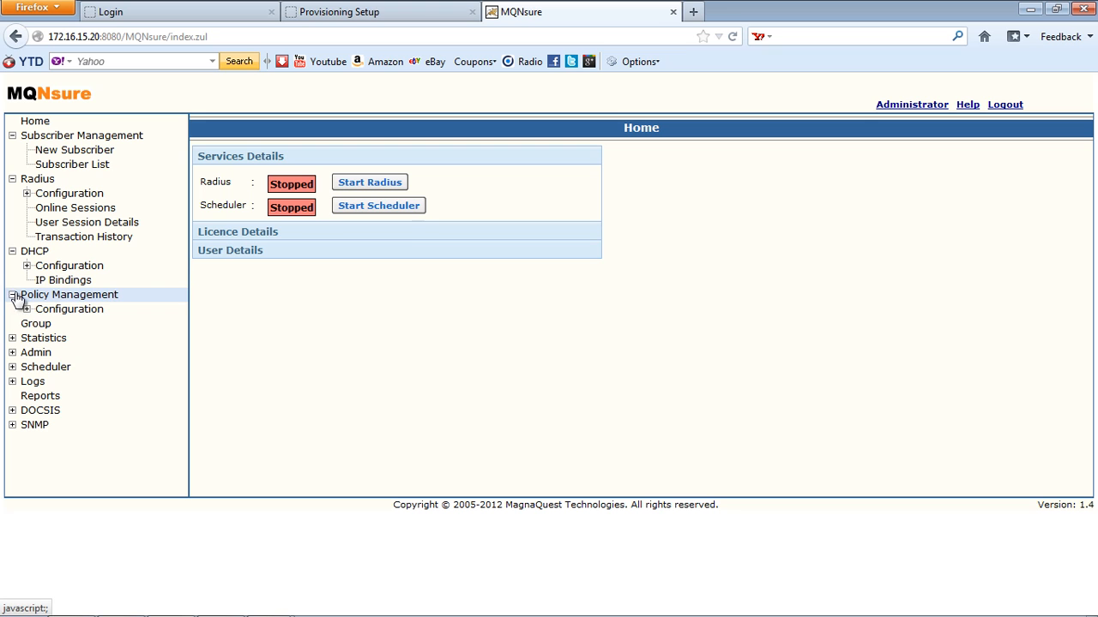
click(27, 309)
click(54, 324)
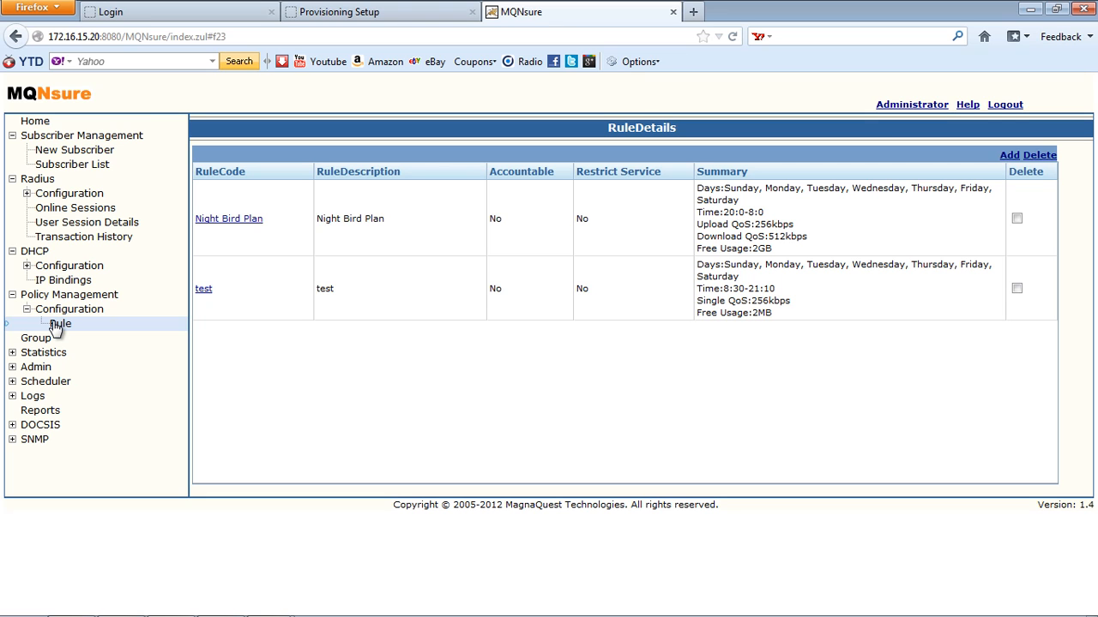
click(241, 218)
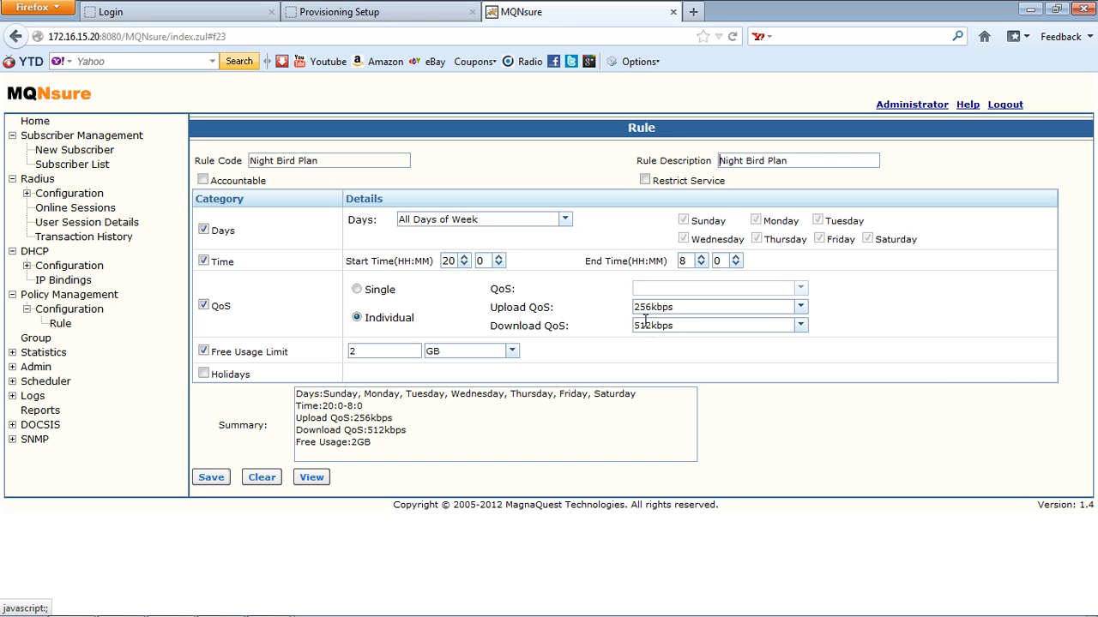
click(784, 307)
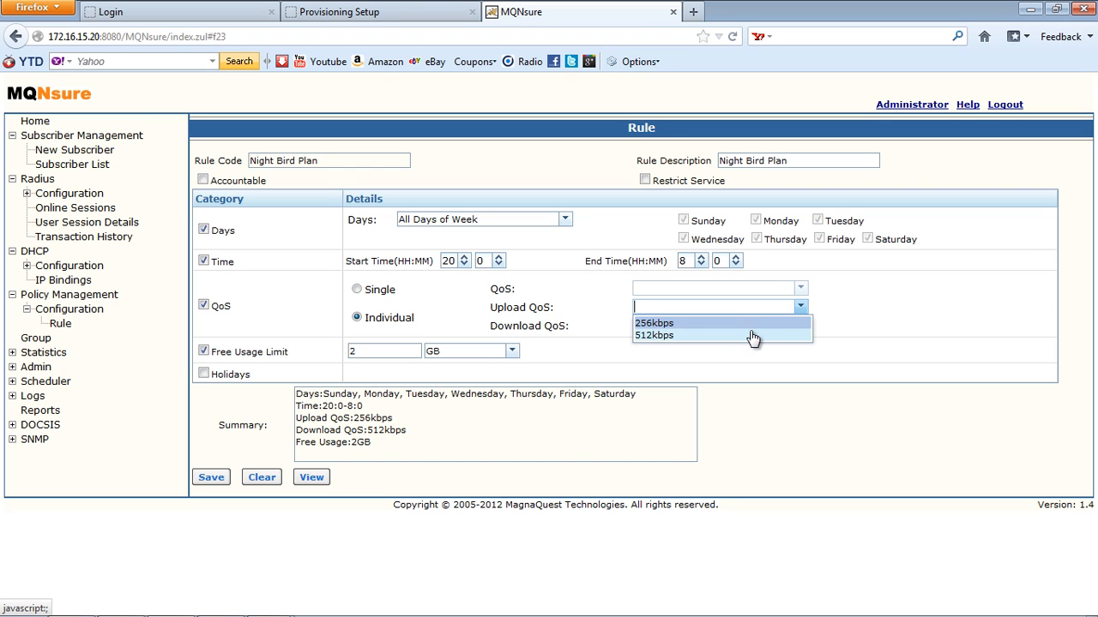
click(755, 336)
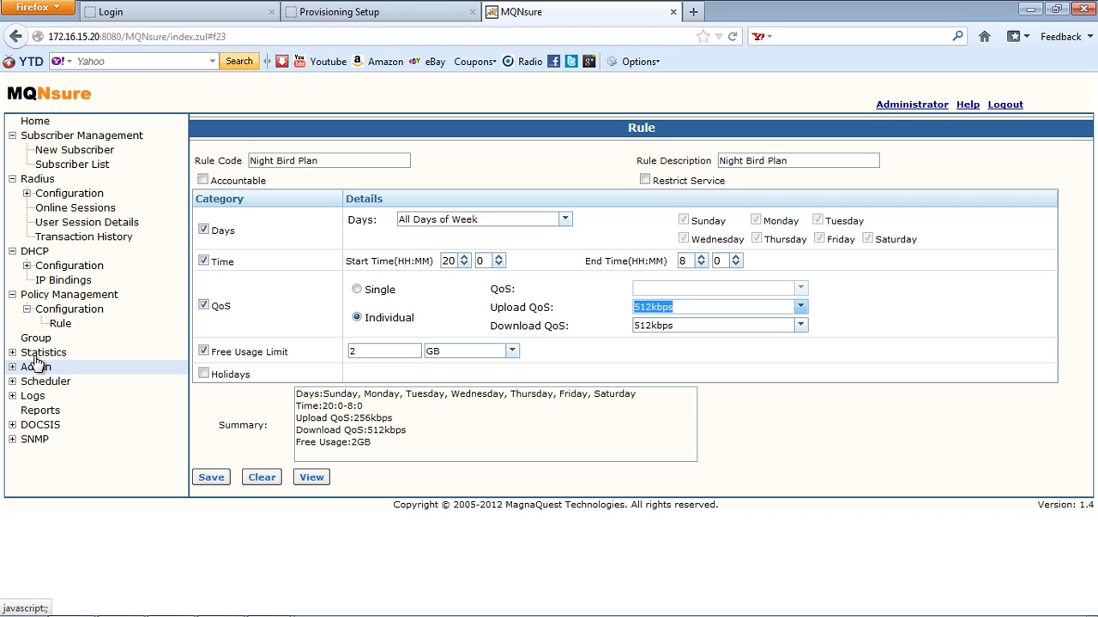
Step: Open Protocol Classification under Radius configuration, choose 512kbps QoS and add a protocol row
click(27, 195)
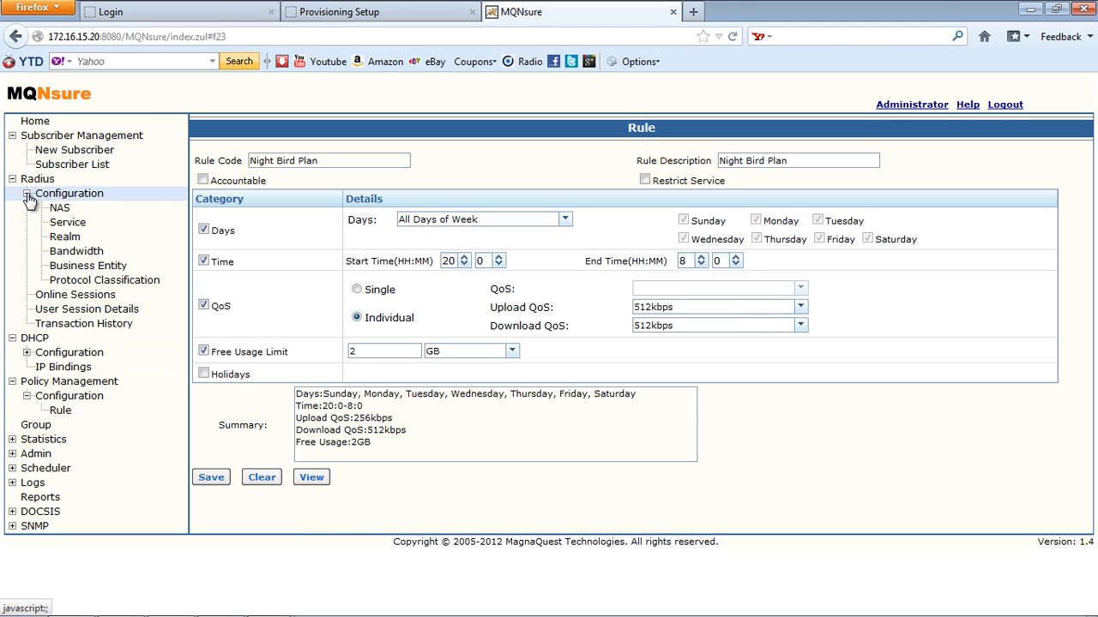
click(125, 286)
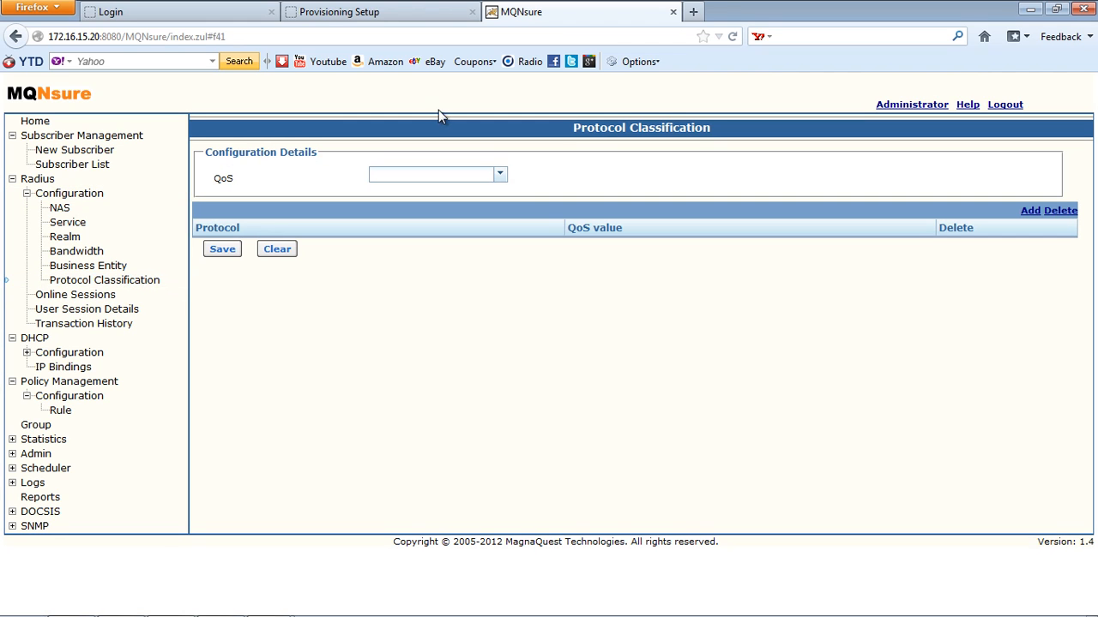
click(500, 176)
click(471, 206)
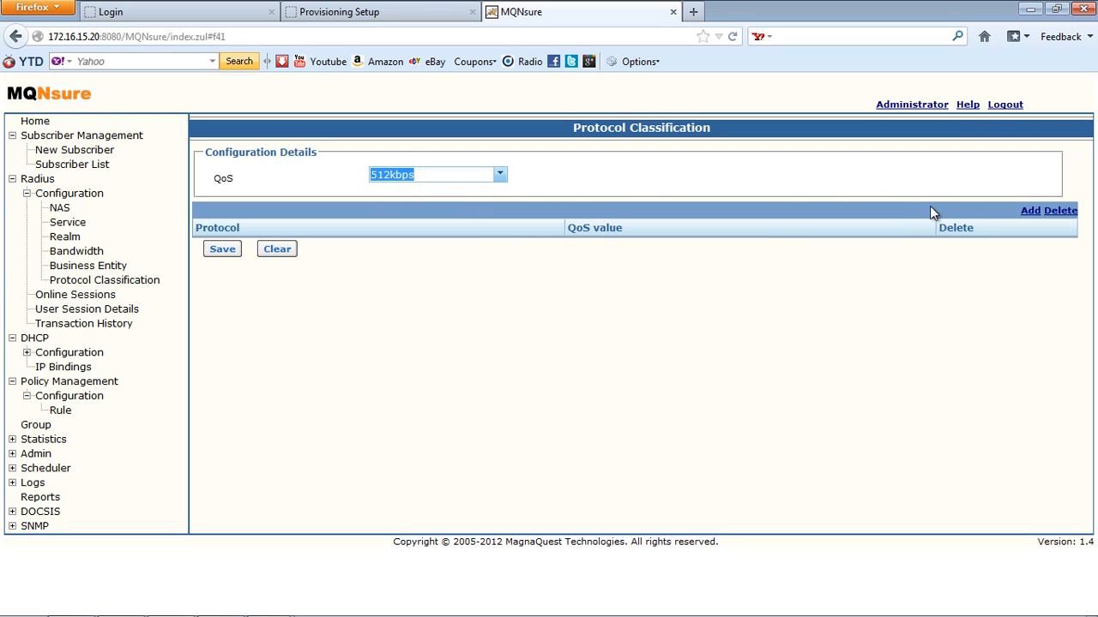
click(1029, 213)
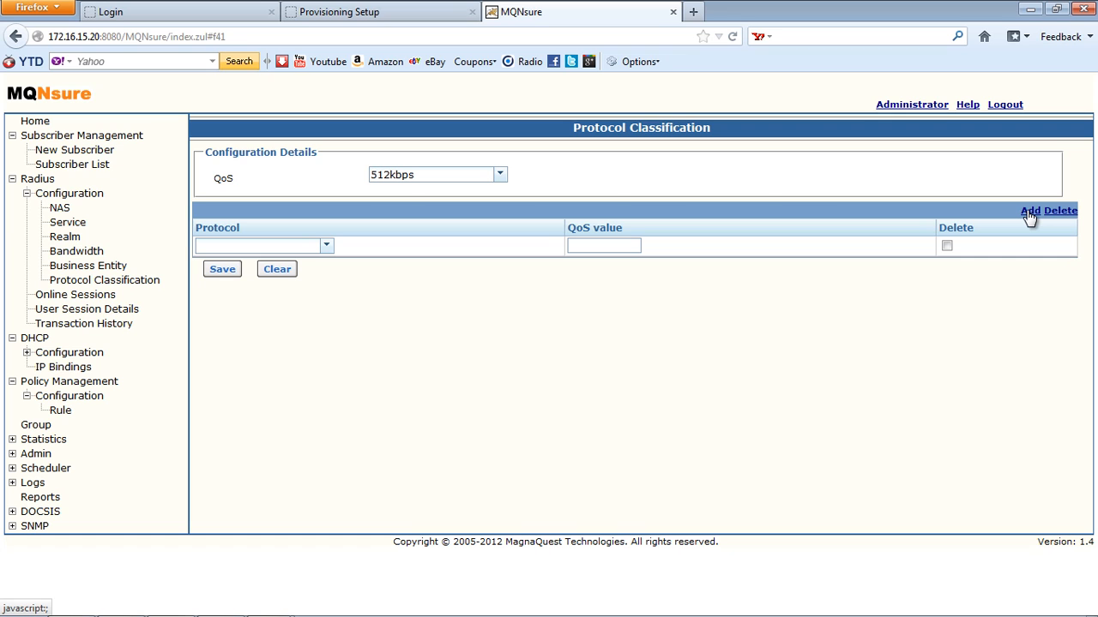
Step: Set the new row's protocol to FTP with QoS value 200, confirming FTP remains selected
click(326, 248)
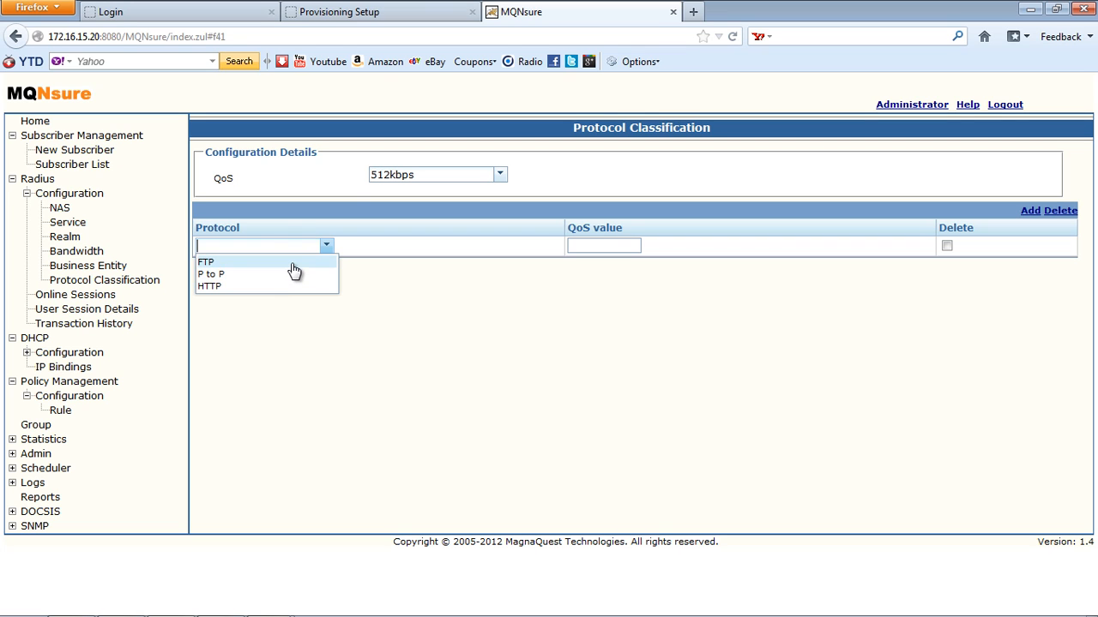
click(291, 263)
click(592, 246)
text(200)
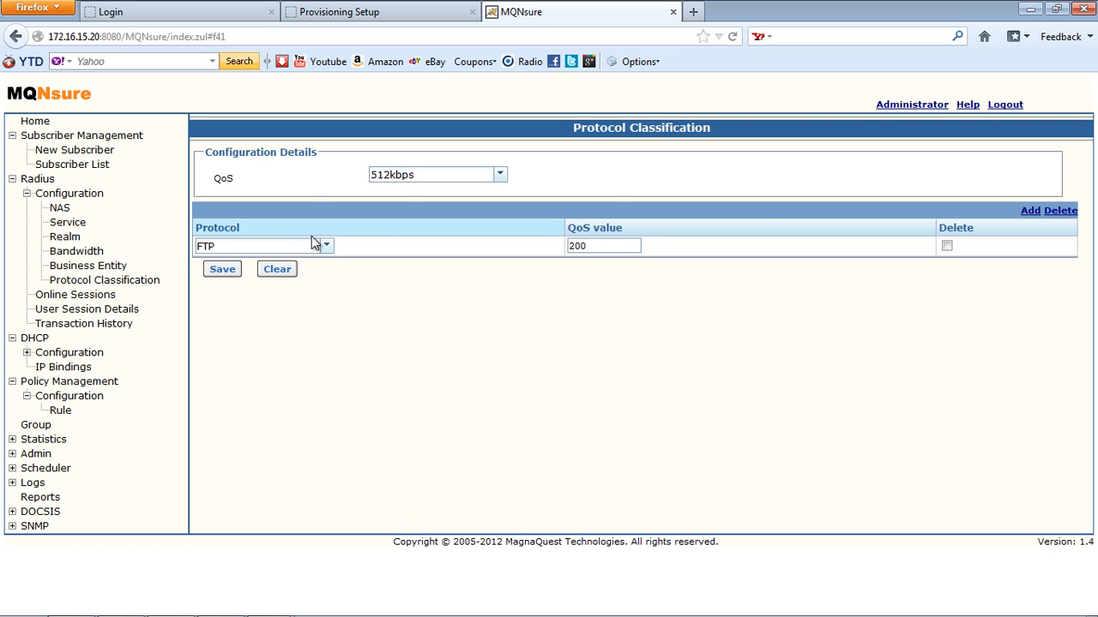
click(320, 246)
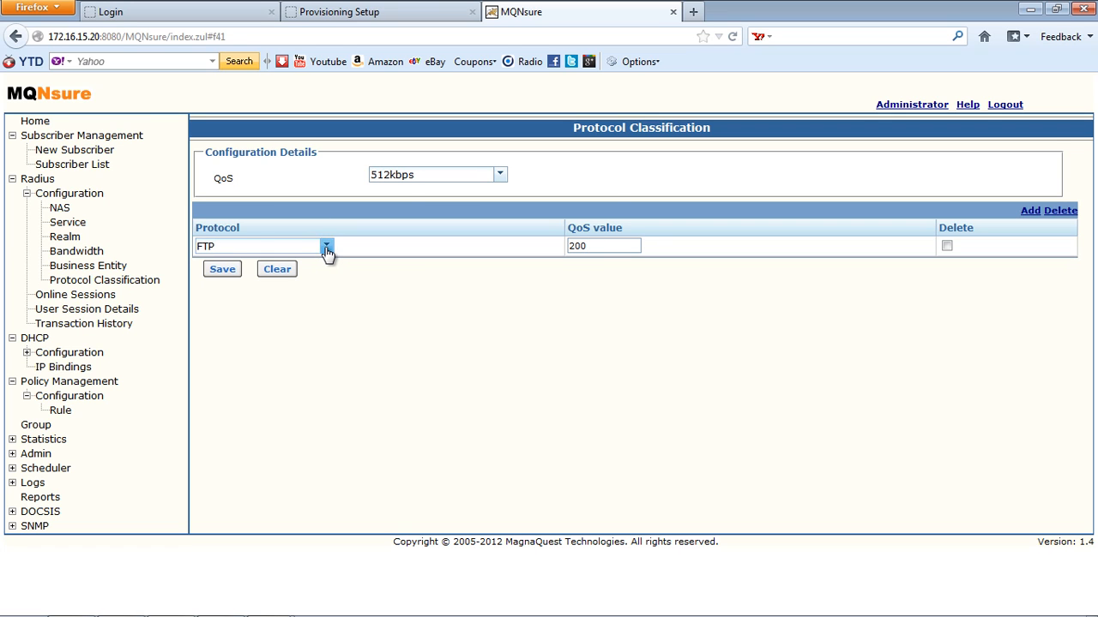
click(327, 248)
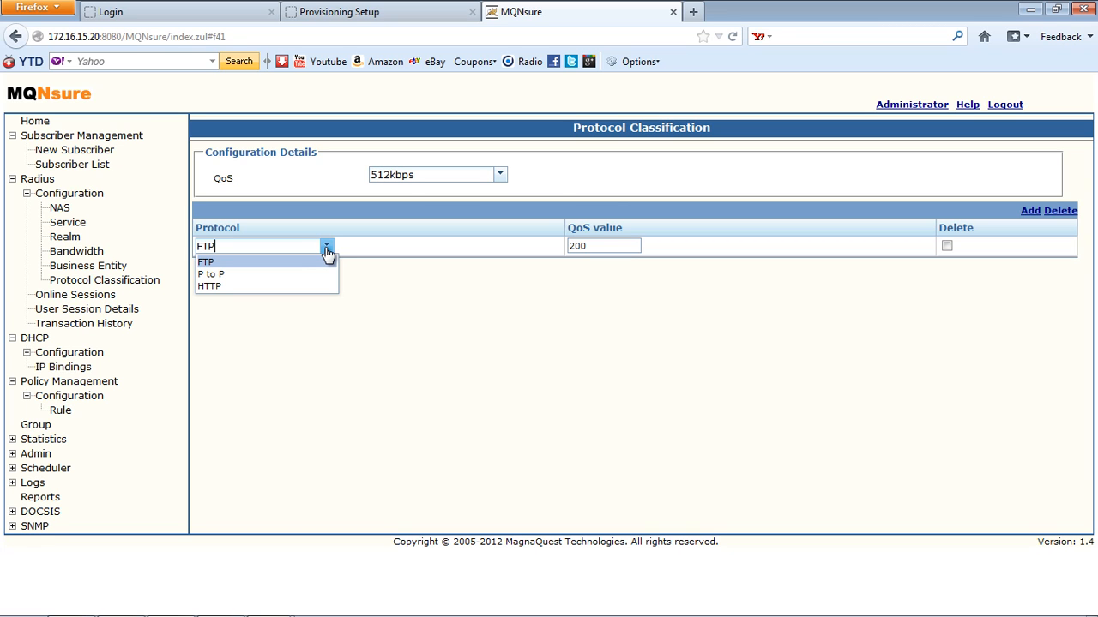
click(445, 337)
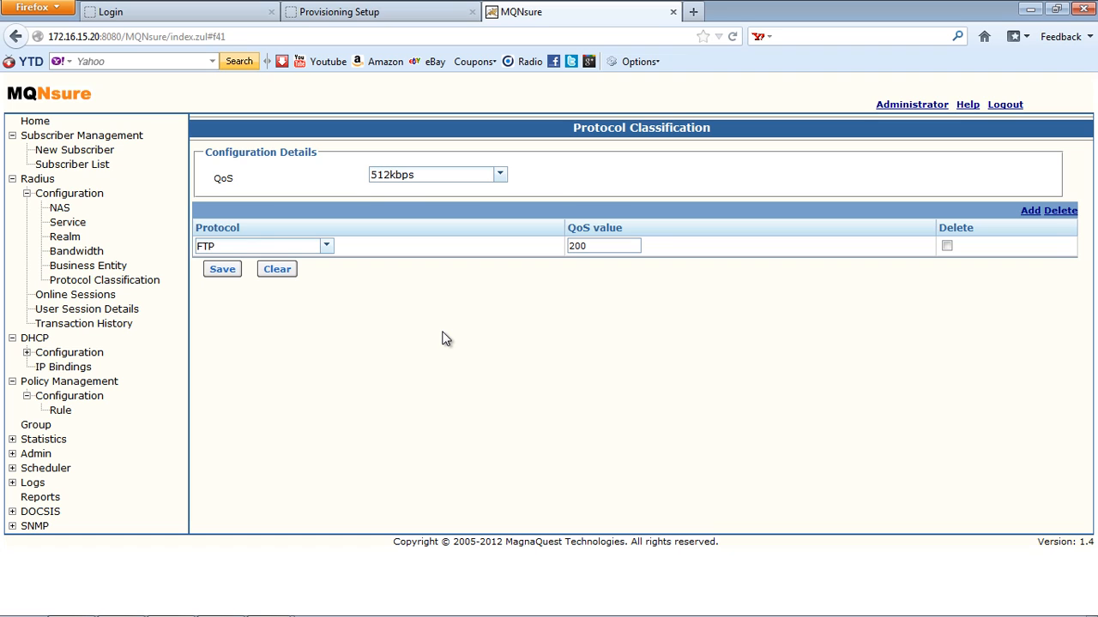